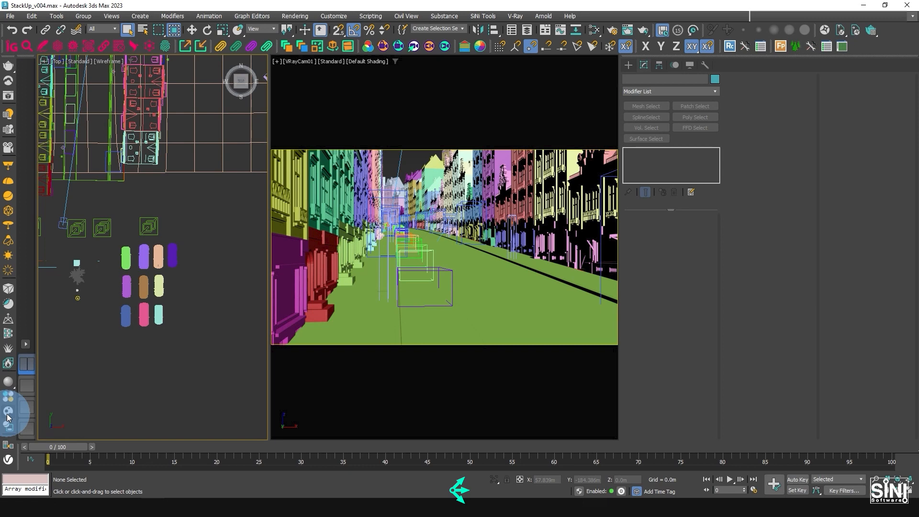
Open the Chaos Cosmos asset browser and show the Standing category of the People models
left_click(7, 414)
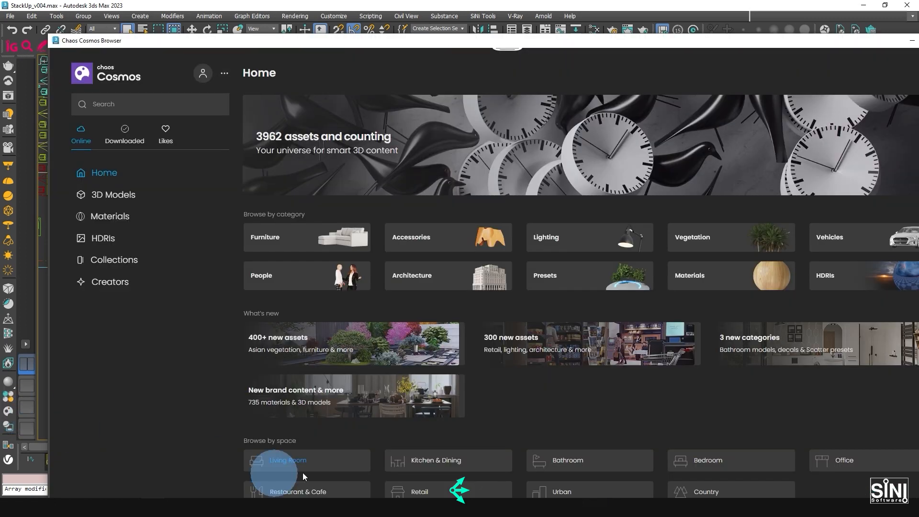
left_click(317, 289)
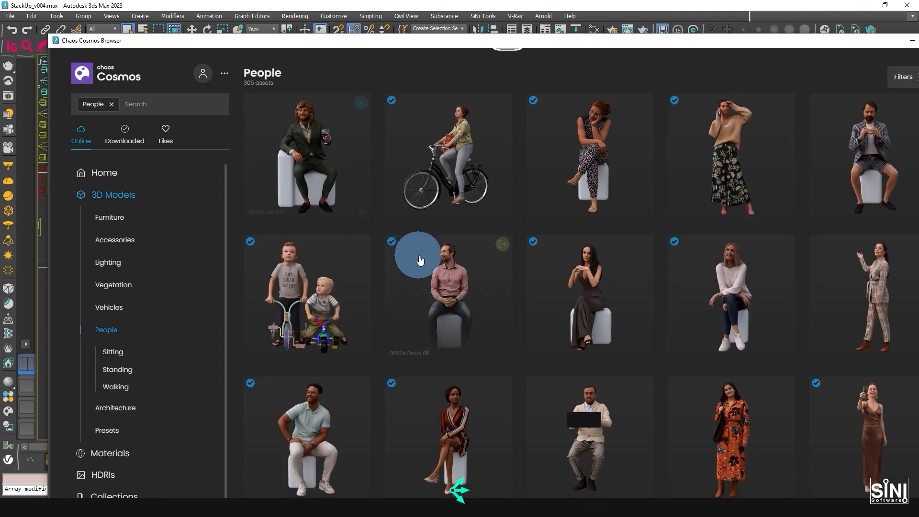
left_click(117, 370)
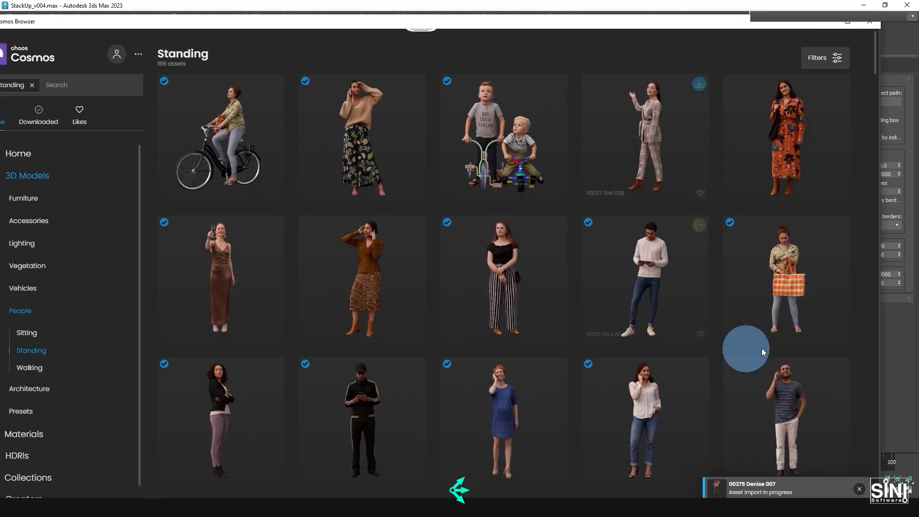
Import several standing people from Cosmos into the scene, including assets 00203, 00221 and 00222
left_click(697, 222)
left_click(837, 231)
scroll(435, 292, "down", 15)
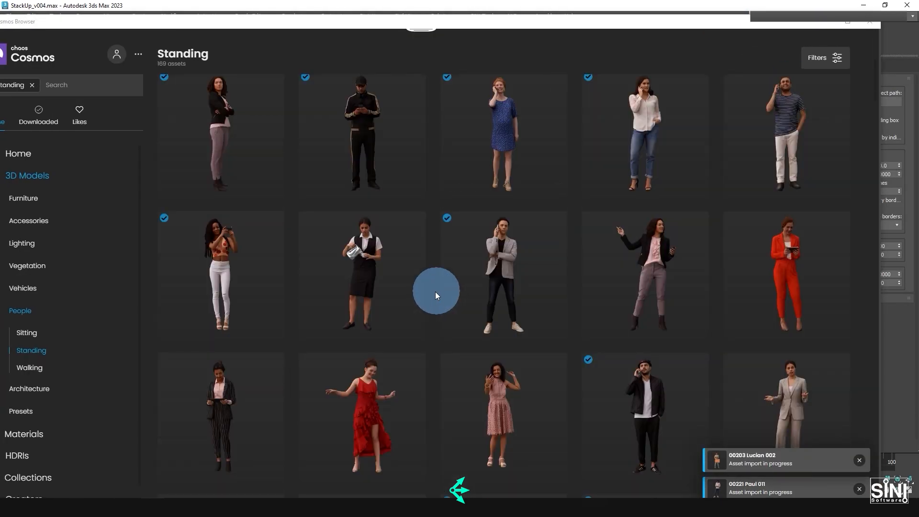
scroll(837, 135, "down", 4)
left_click(838, 120)
scroll(710, 145, "down", 8)
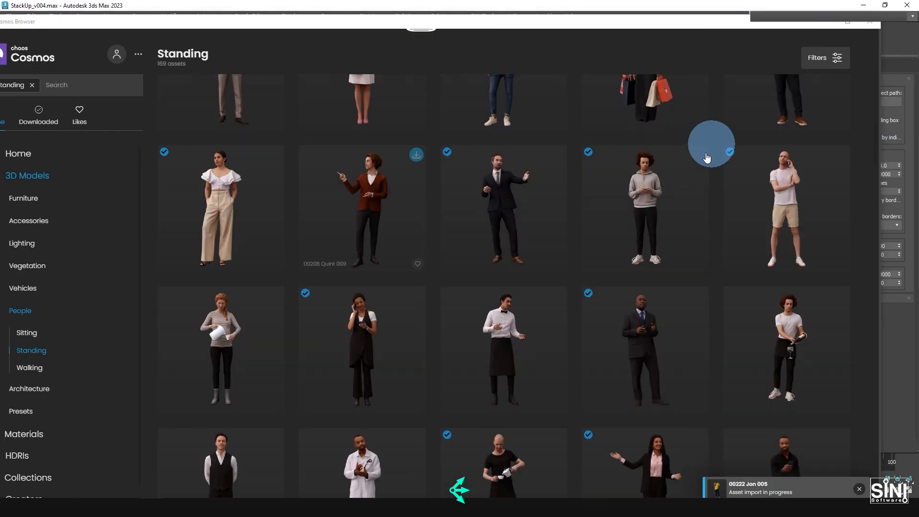
Import more standing people, including assets 00097, 00139, 00151, Couple Standing 001 and Man with Child Standing 001, and close the asset browser
left_click(416, 254)
left_click(557, 254)
scroll(512, 308, "down", 10)
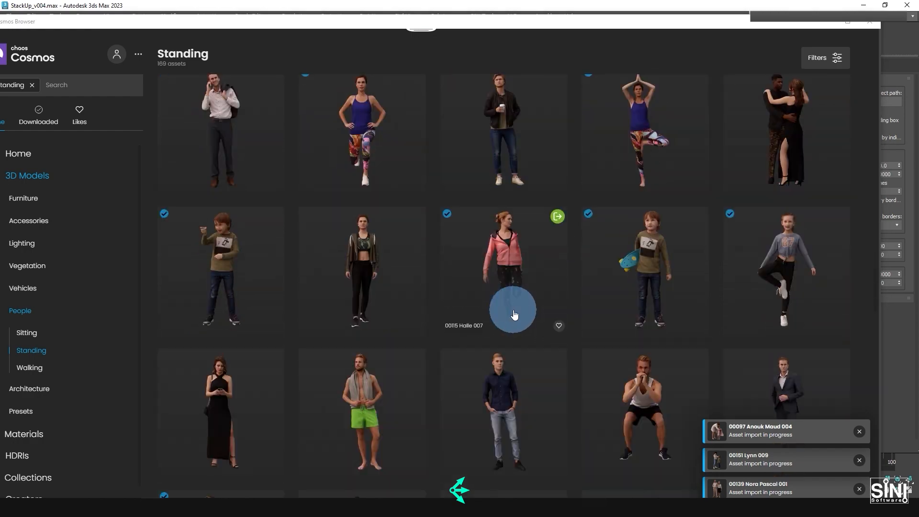
scroll(514, 308, "down", 5)
left_click(412, 254)
left_click(836, 254)
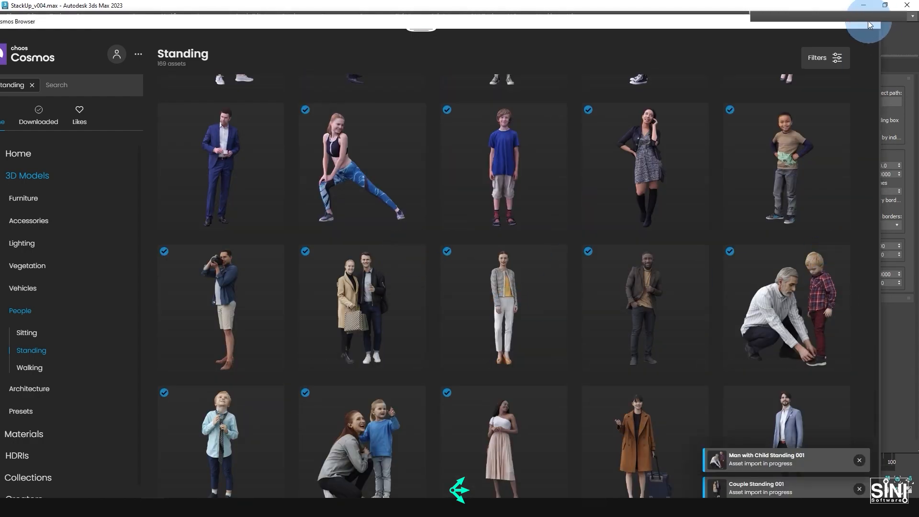
left_click(869, 22)
Select only the imported people in the top view and move them beside the car models below the street
scroll(174, 212, "down", 2)
middle_click_drag(174, 212, 204, 335)
scroll(197, 193, "down", 3)
middle_click_drag(197, 193, 209, 350)
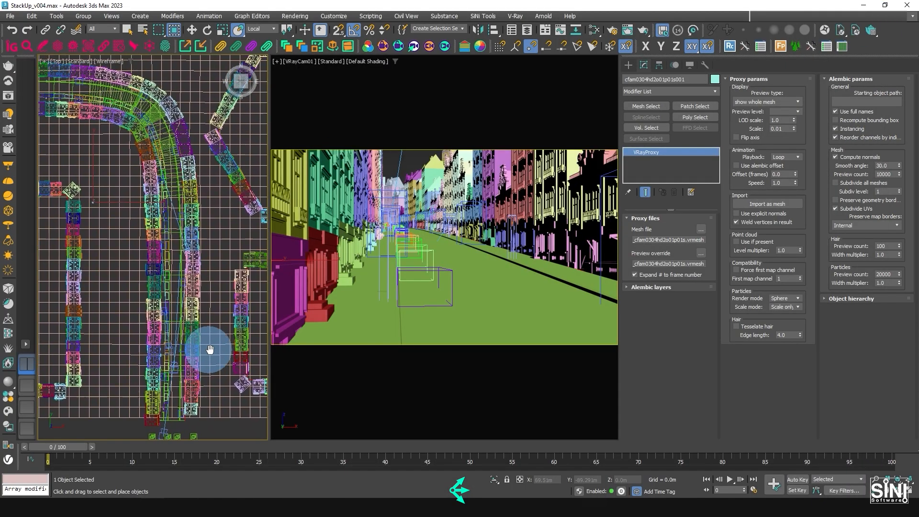
scroll(105, 197, "up", 6)
scroll(104, 180, "down", 4)
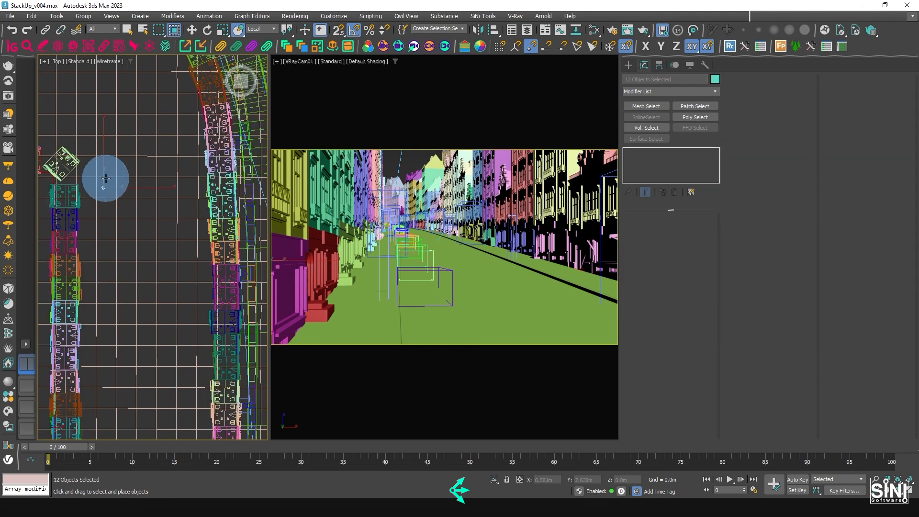
left_click_drag(219, 406, 172, 432, "alt")
right_click(89, 165)
left_click(109, 176)
scroll(115, 180, "down", 4)
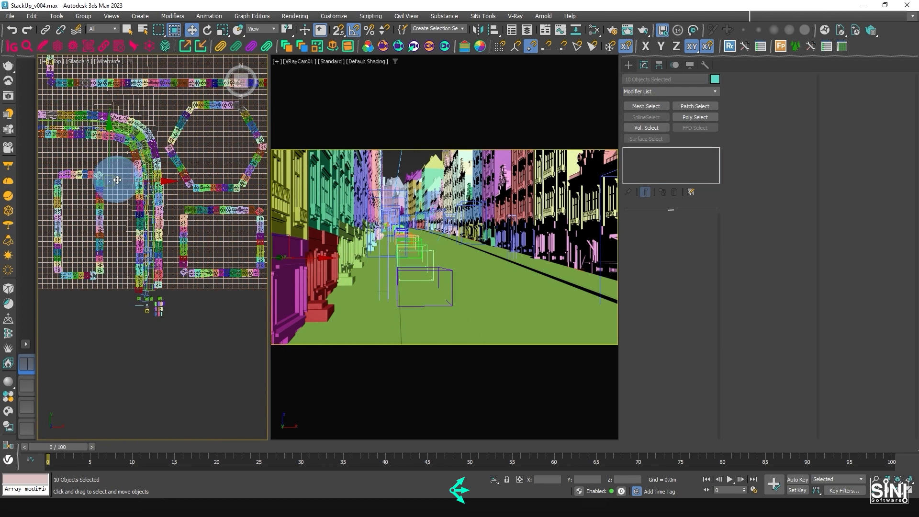
left_click_drag(134, 160, 194, 282)
scroll(172, 297, "up", 5)
scroll(158, 305, "up", 4)
Spread the overlapping imported people apart so each proxy stands separately beside the cars
left_click(180, 330)
scroll(181, 329, "up", 5)
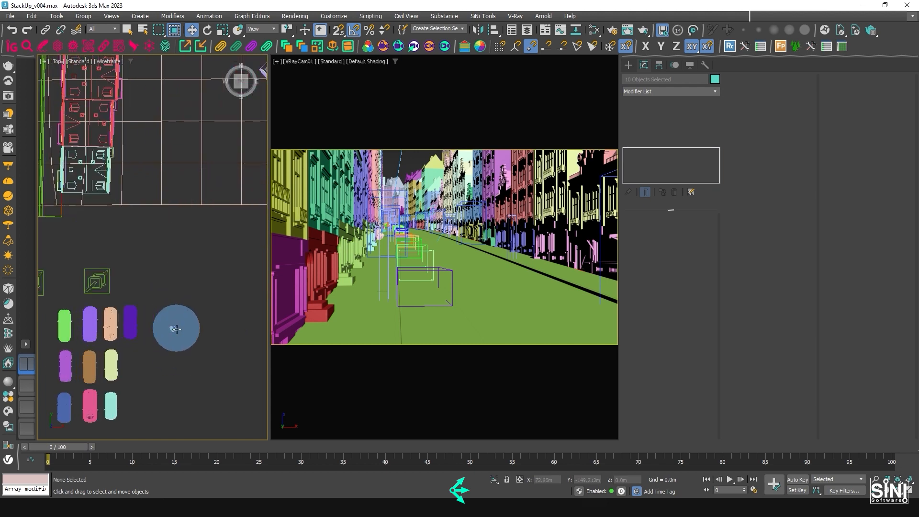
left_click(165, 342)
scroll(181, 324, "up", 4)
left_click(167, 330)
left_click(165, 328)
scroll(154, 325, "down", 8)
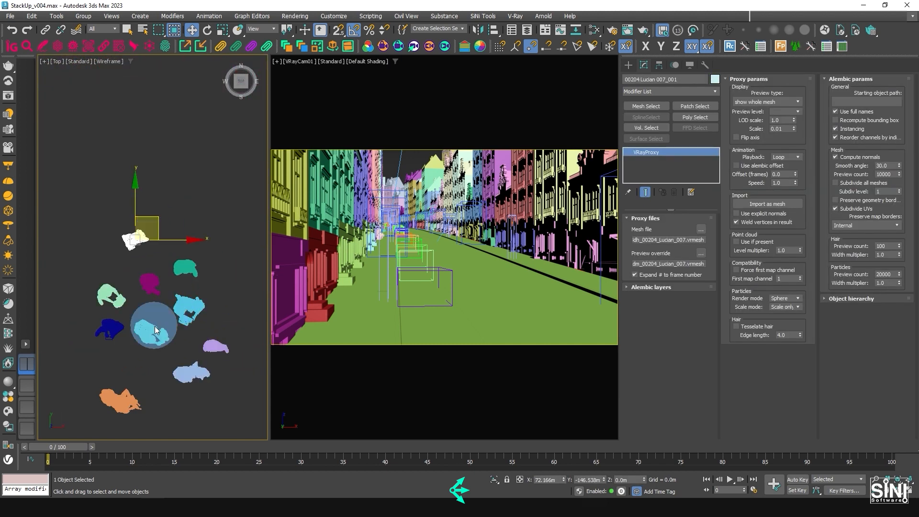
middle_click_drag(201, 281, 157, 275)
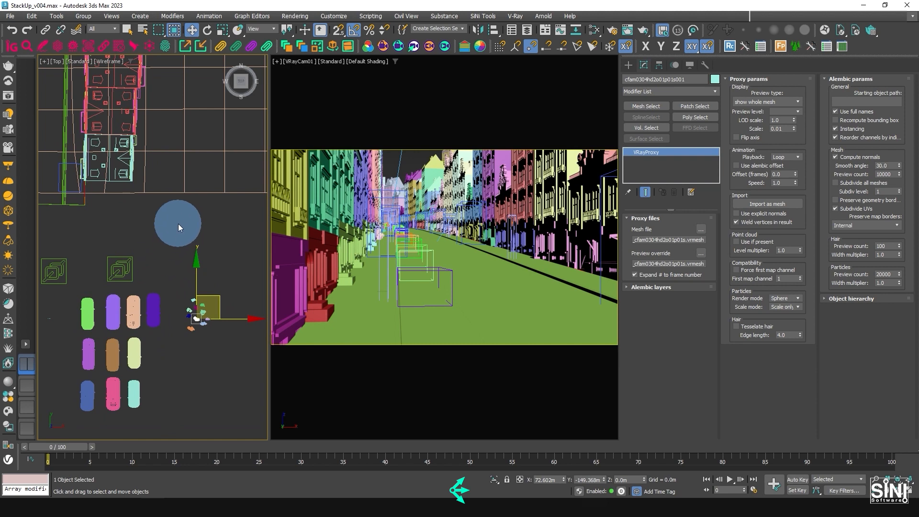
Select the SiClone object that forms the road and pavement and export it normally to single objects
left_click(368, 323)
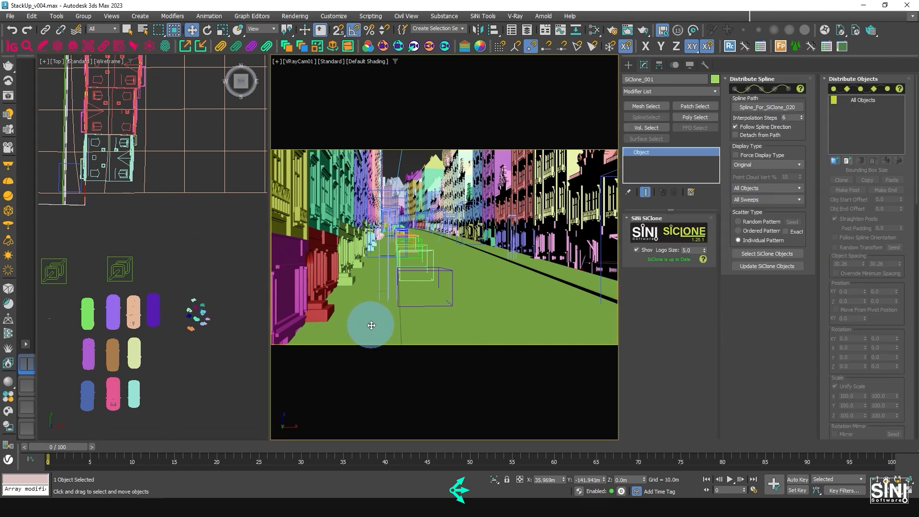
middle_click_drag(149, 267, 213, 269)
middle_click_drag(98, 272, 123, 267)
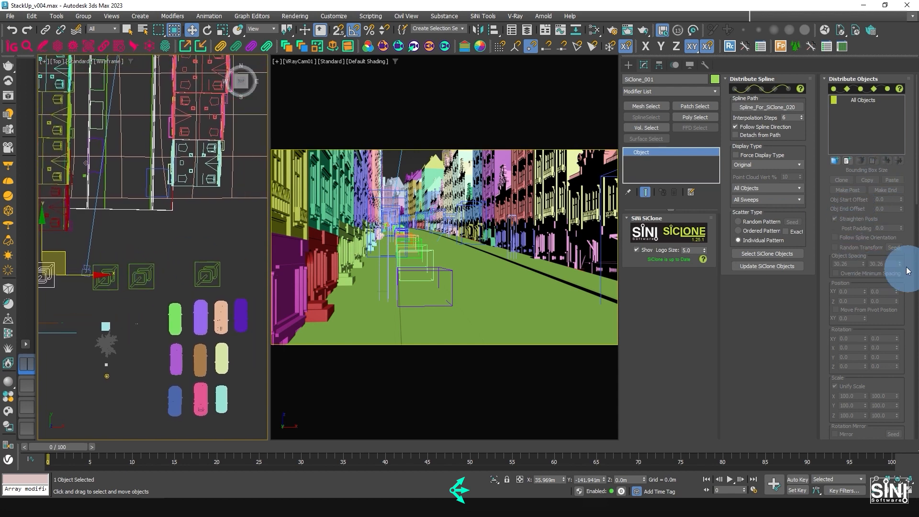
left_click_drag(838, 339, 816, 76)
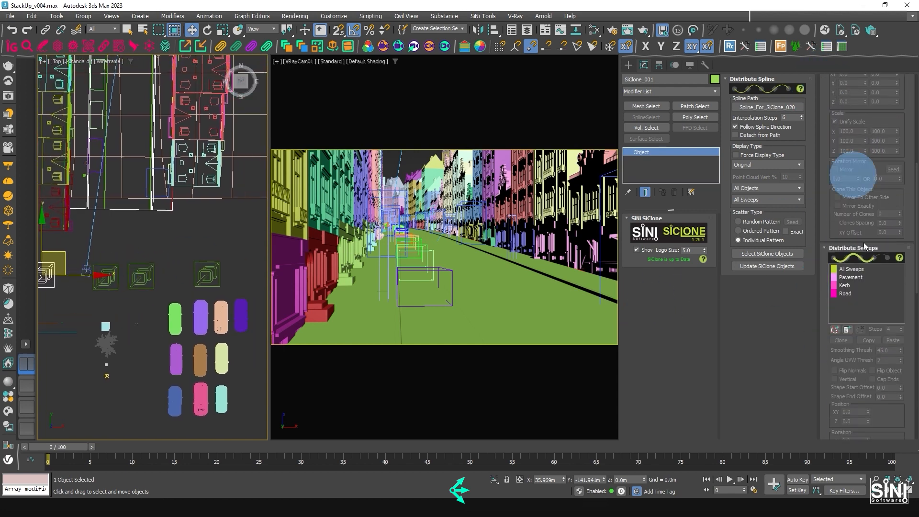
scroll(899, 357, "down", 10)
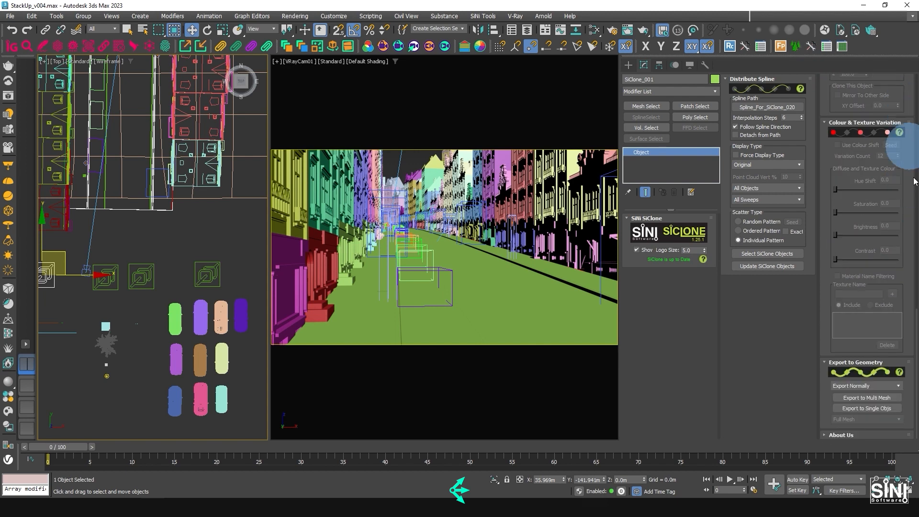
left_click(881, 408)
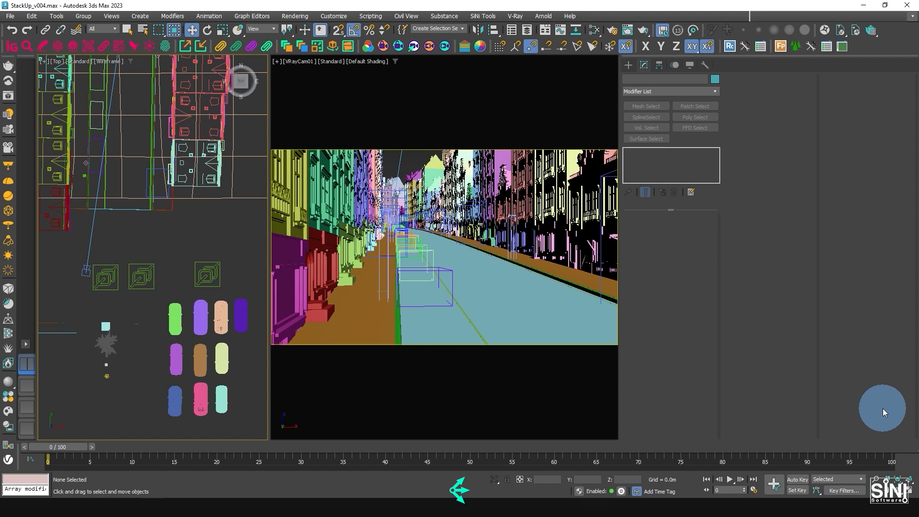
Select the Box001 ground object around the street and hide it
left_click(126, 196)
right_click(124, 195)
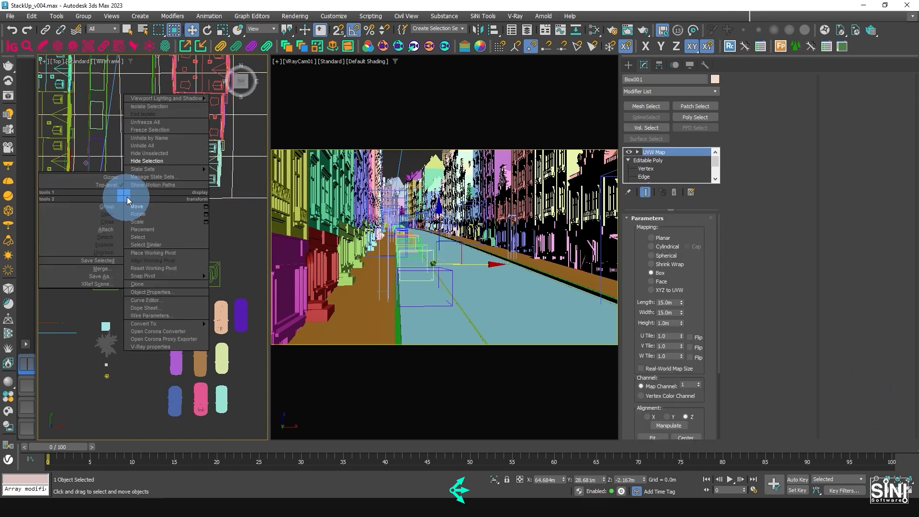
left_click(138, 162)
middle_click_drag(116, 214, 113, 229)
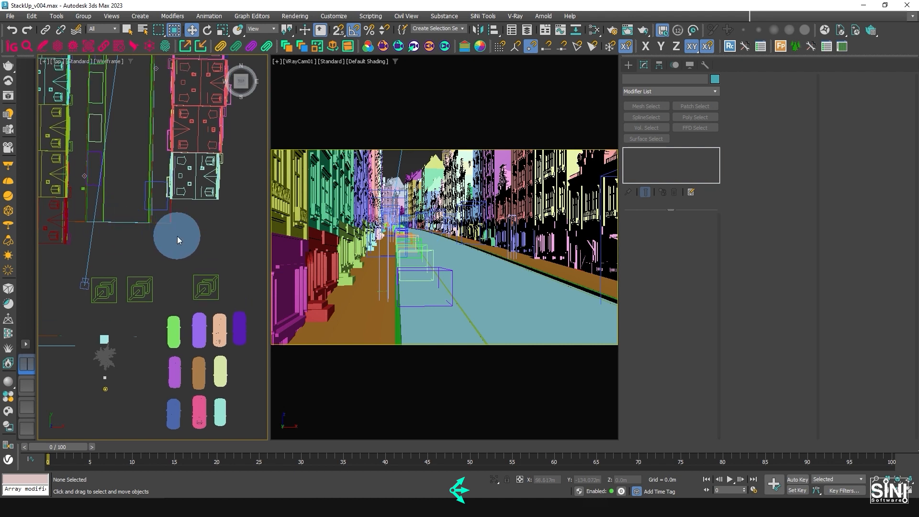
Create a SiNi Disperse object above the imported people, set its logo size to 5.0, and move it closer to them
scroll(177, 236, "down", 2)
mouse_move(181, 235)
middle_mouse_down()
mouse_move(150, 229)
mouse_move(171, 231)
mouse_move(164, 242)
middle_mouse_up()
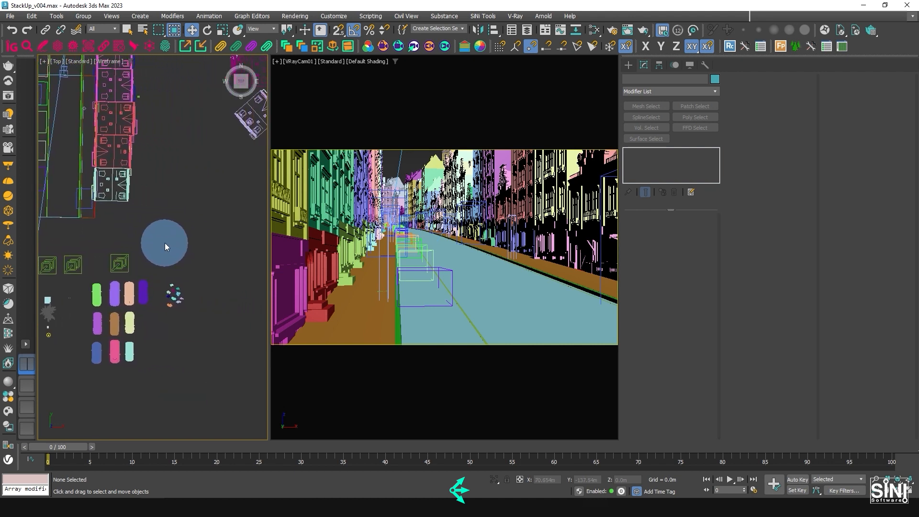
left_click(630, 66)
left_click(645, 127)
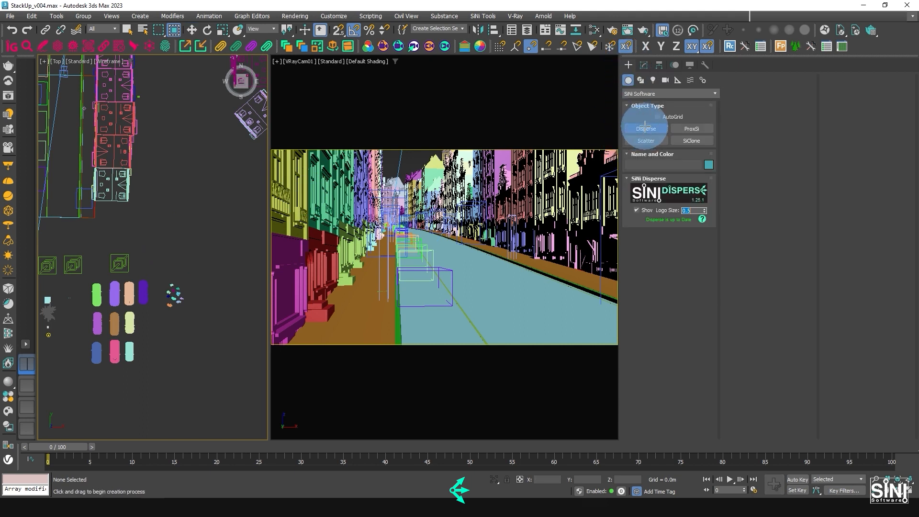
scroll(191, 269, "up", 2)
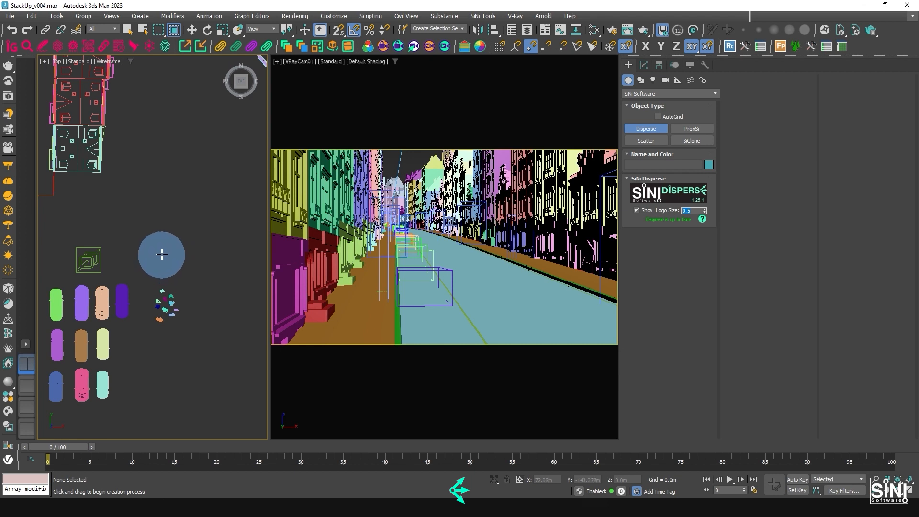
left_click_drag(162, 255, 193, 250)
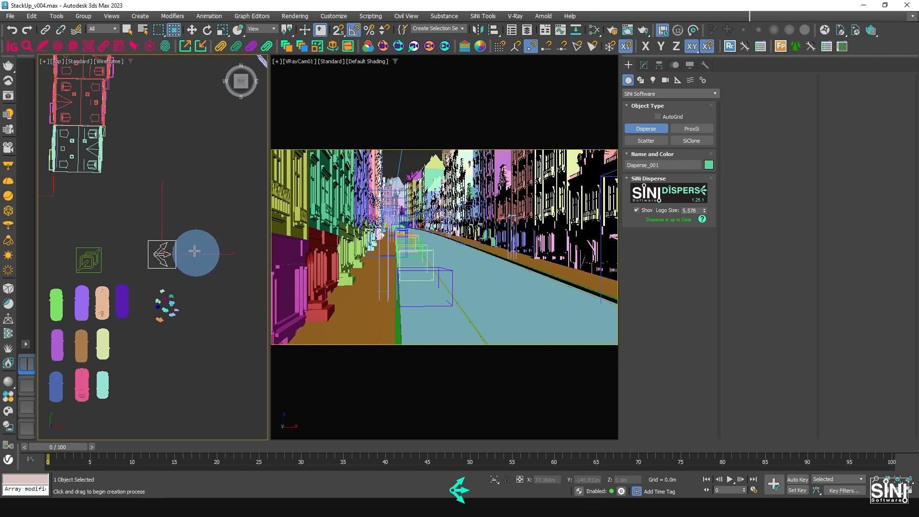
double_click(692, 211)
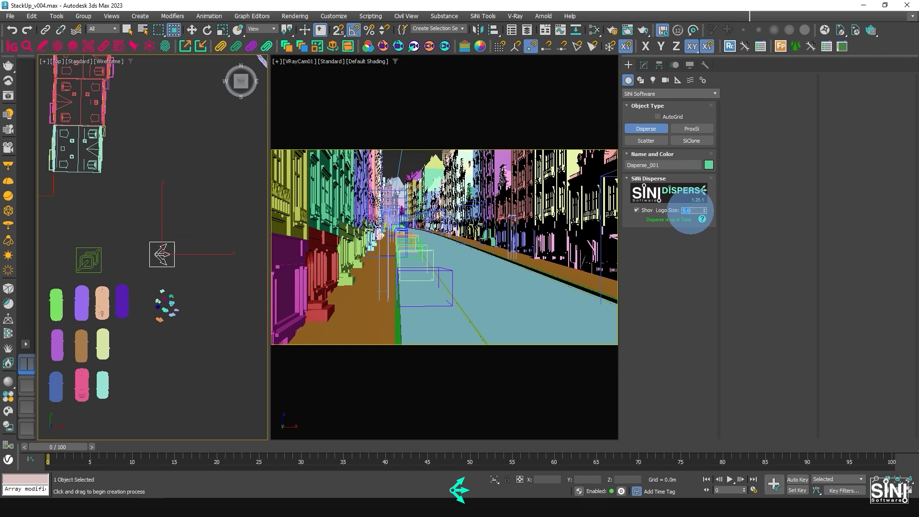
right_click(170, 244)
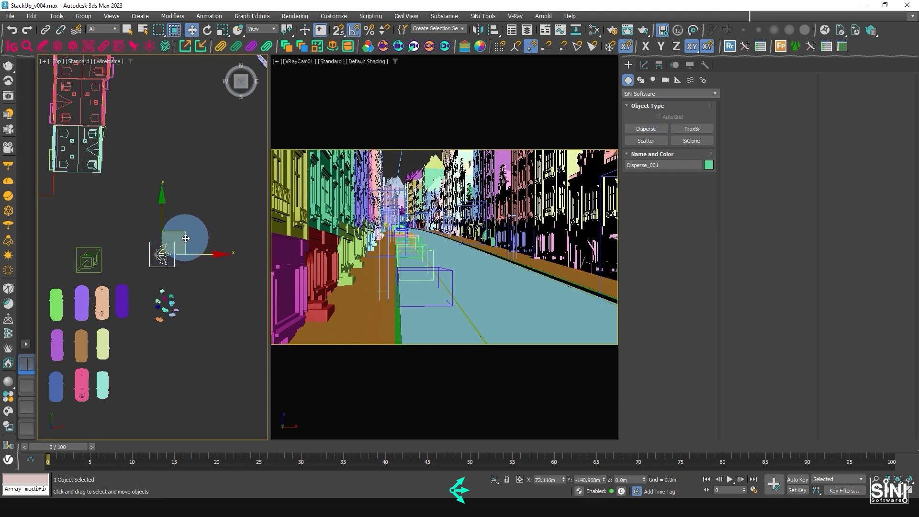
left_click_drag(186, 238, 188, 249)
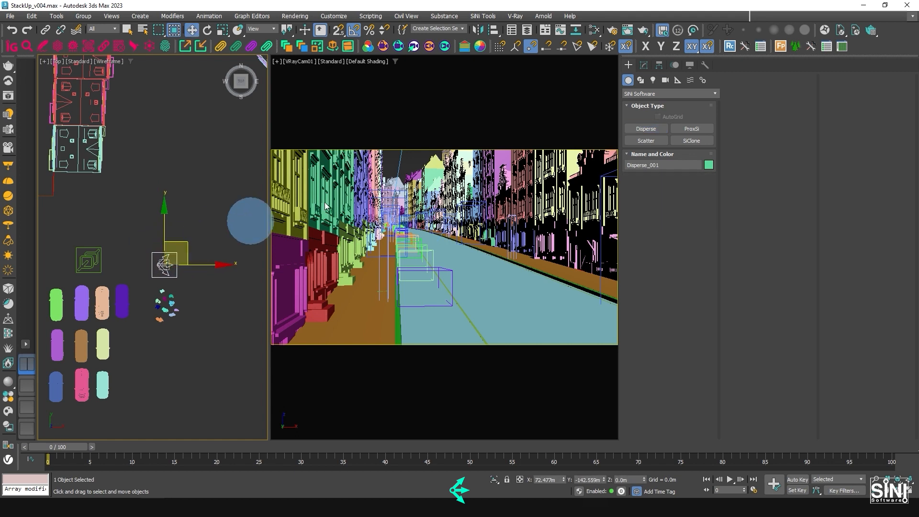
Add the eight numbered people proxies, 00097 through 00275, to the Disperse object's distributed geometry
left_click(645, 64)
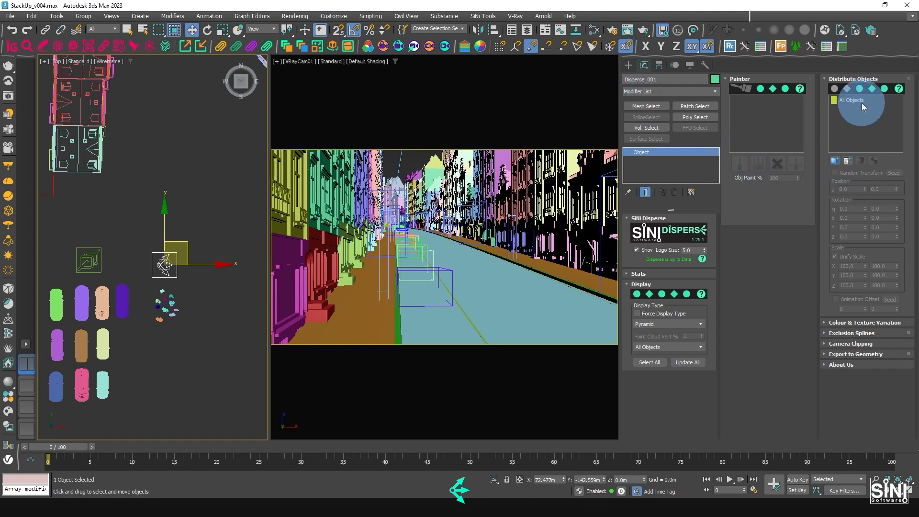
left_click(848, 161)
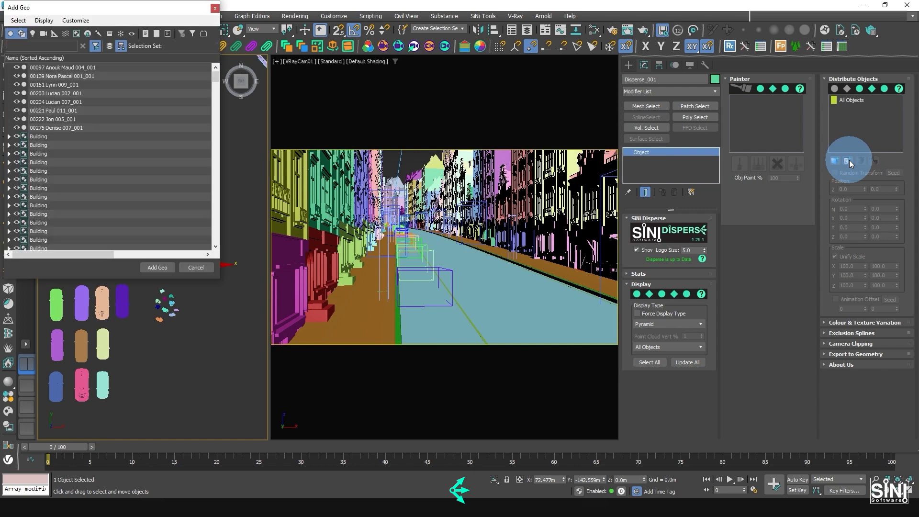
left_click(65, 69)
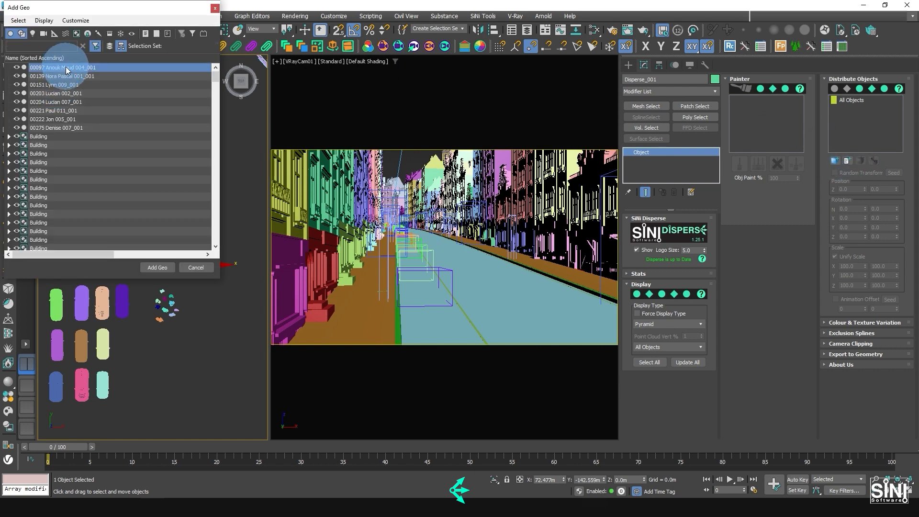
left_click(57, 127, "shift")
left_click(171, 269)
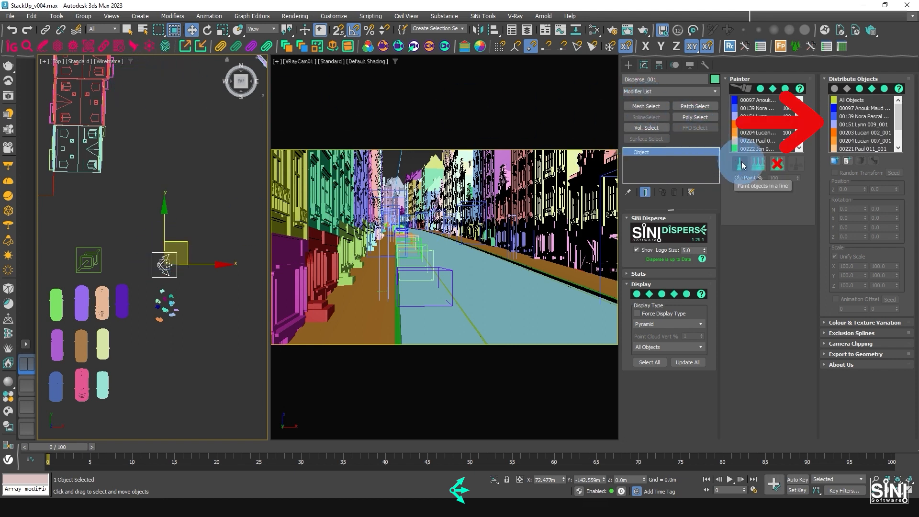
Open the V-Ray Frame Buffer with the street render, shrink its window, and move it over the camera view
scroll(118, 171, "down", 3)
middle_click_drag(141, 197, 211, 252)
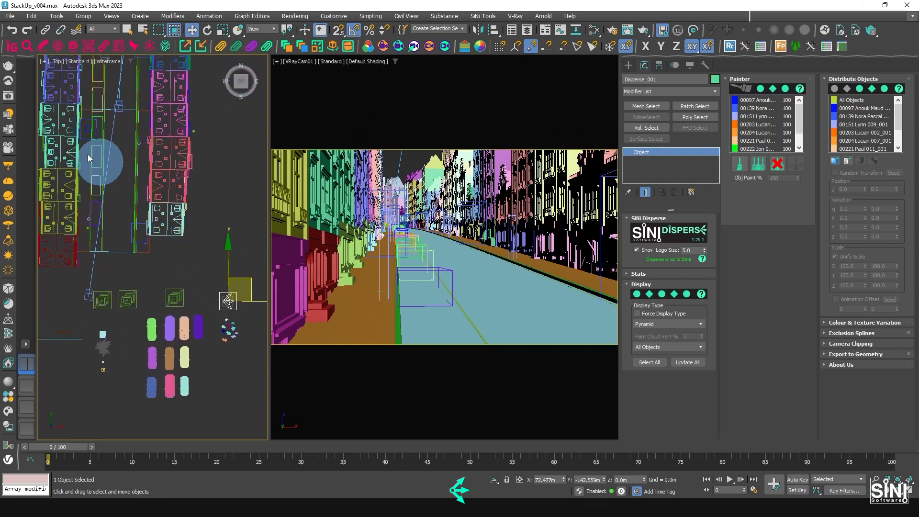
left_click(8, 98)
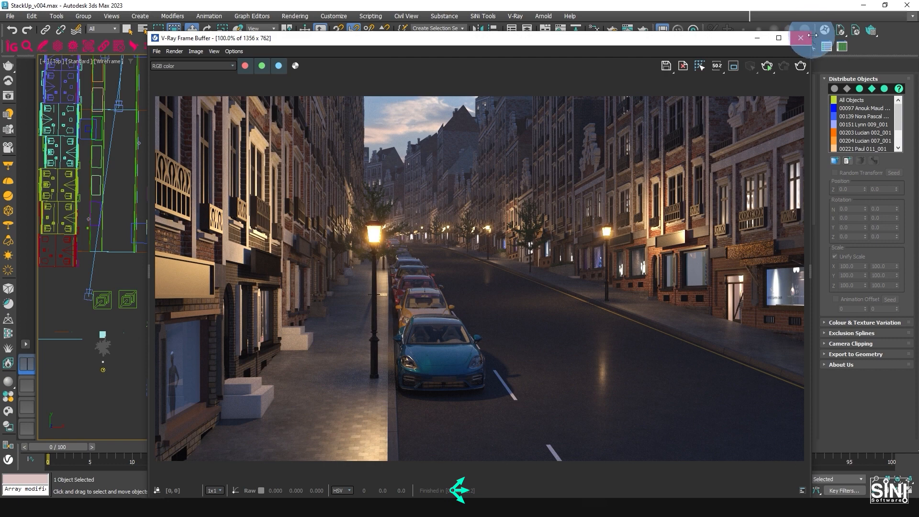
left_click_drag(812, 33, 550, 213)
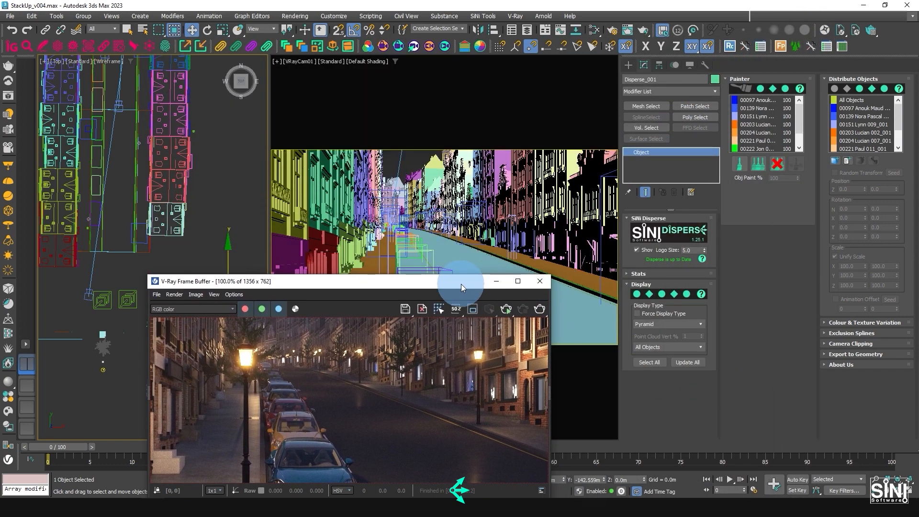
left_click_drag(461, 217, 557, 121)
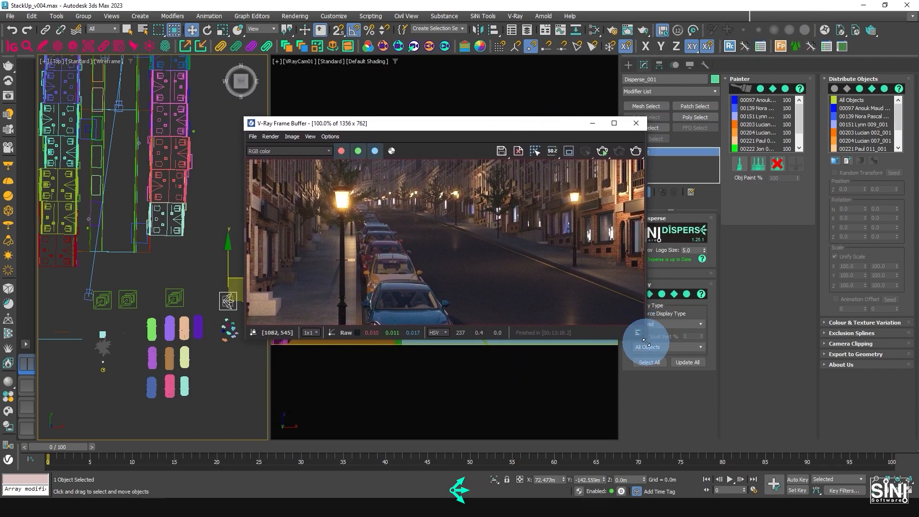
Enlarge the V-Ray Frame Buffer, reposition it over the camera view, and start interactive rendering
left_click_drag(643, 353, 618, 420)
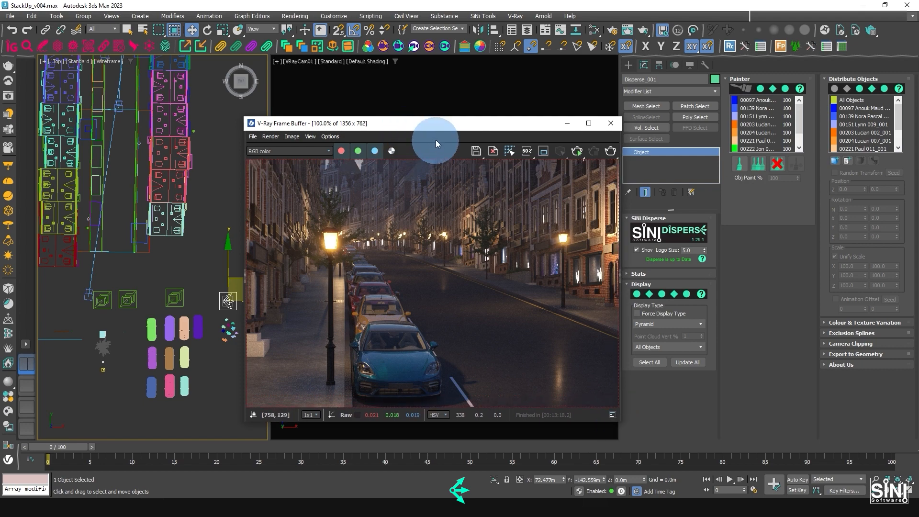
left_click_drag(449, 125, 478, 51)
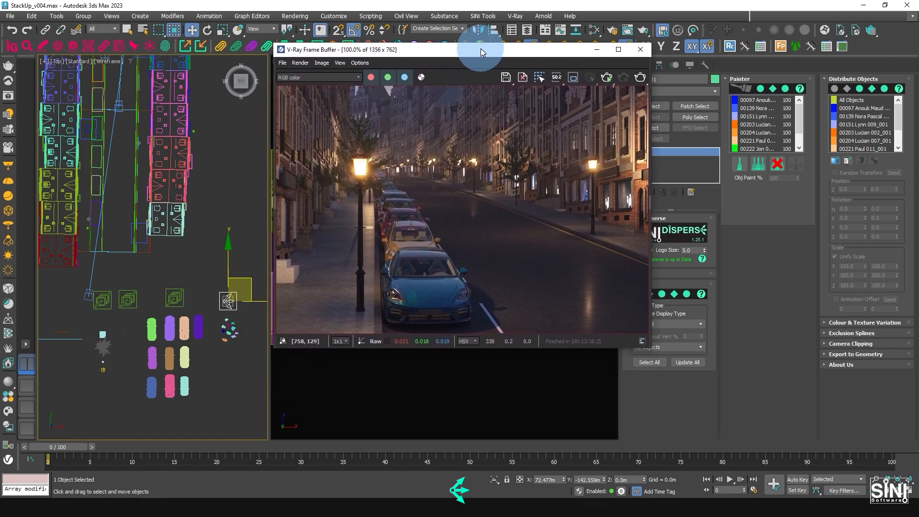
left_click(606, 78)
Activate the Disperse spray painter and set its brush size to 2.0 and collision distance to 1.0
left_click(764, 166)
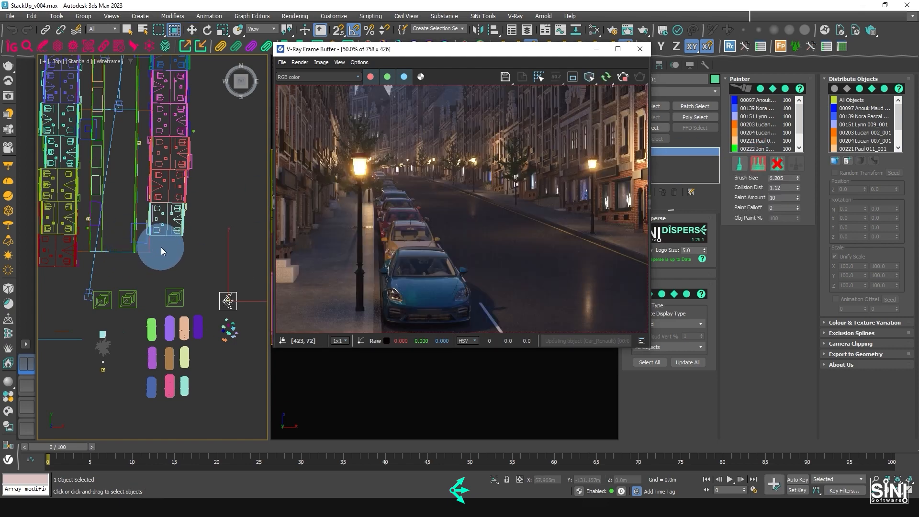
scroll(93, 226, "up", 4)
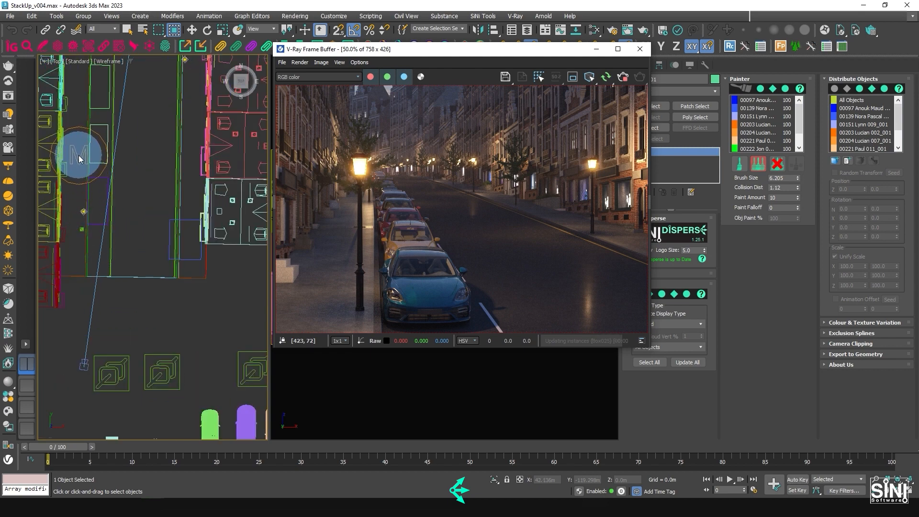
double_click(782, 177)
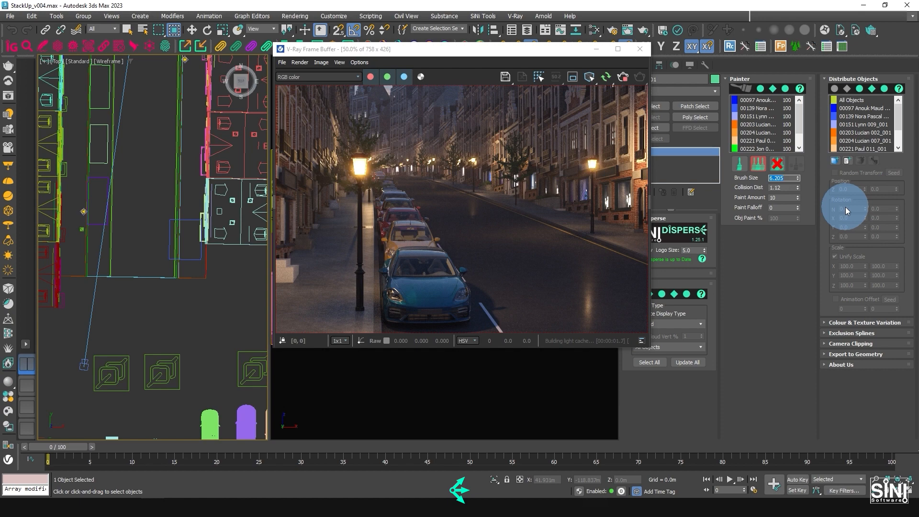
type("2")
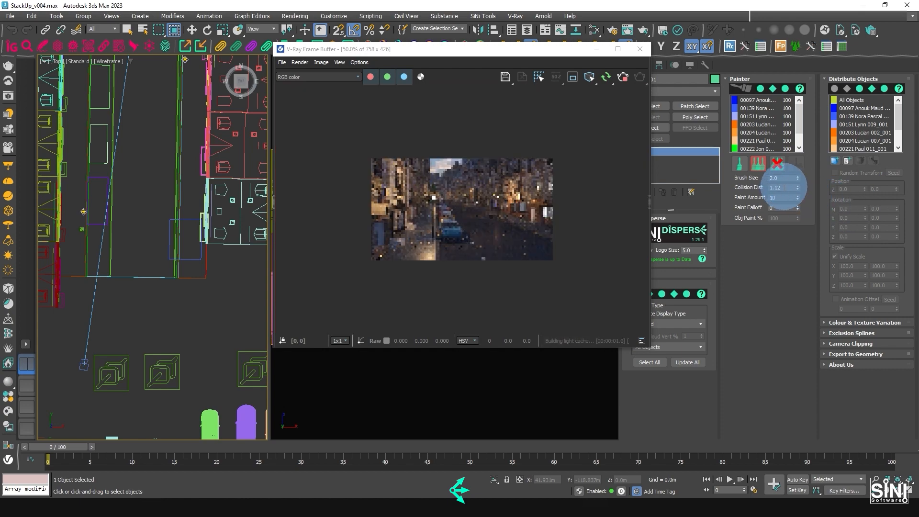
type("1")
key("Return")
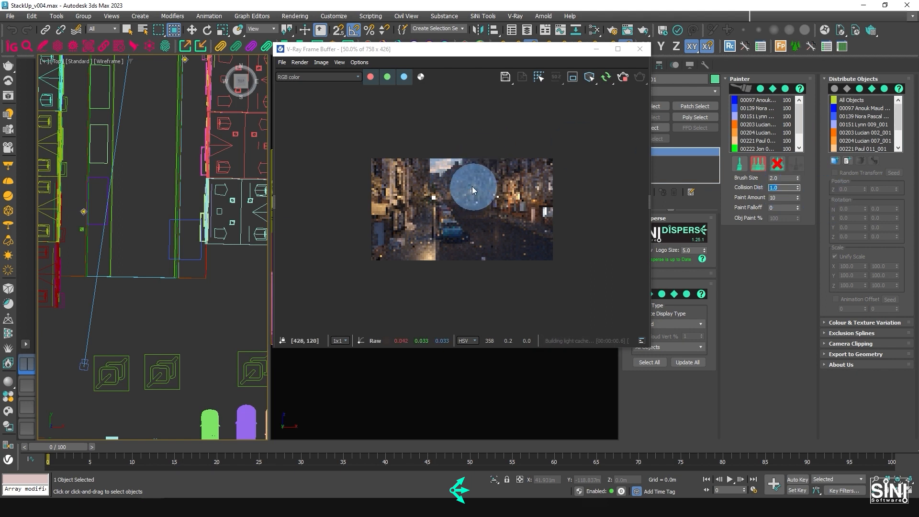
Spray people onto the left pavement near the camera and enlarge the frame buffer to view them close up
left_click(78, 173)
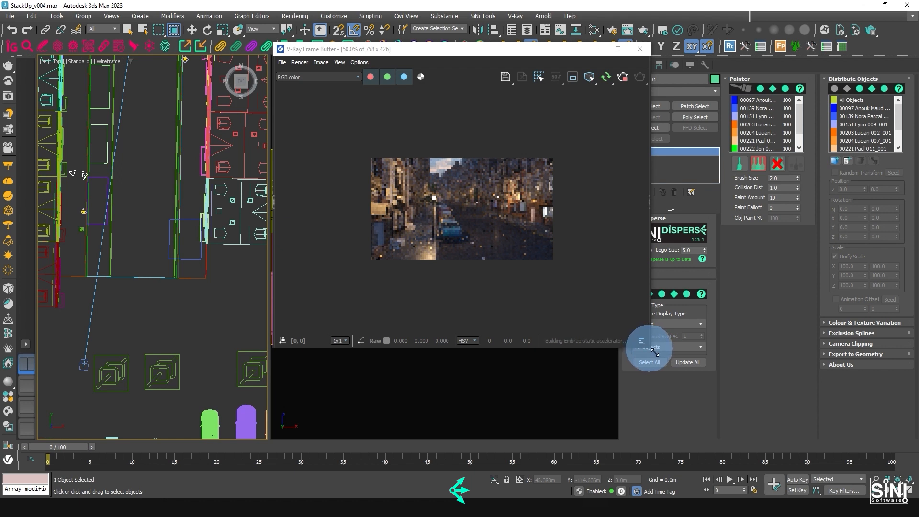
left_click_drag(653, 350, 706, 396)
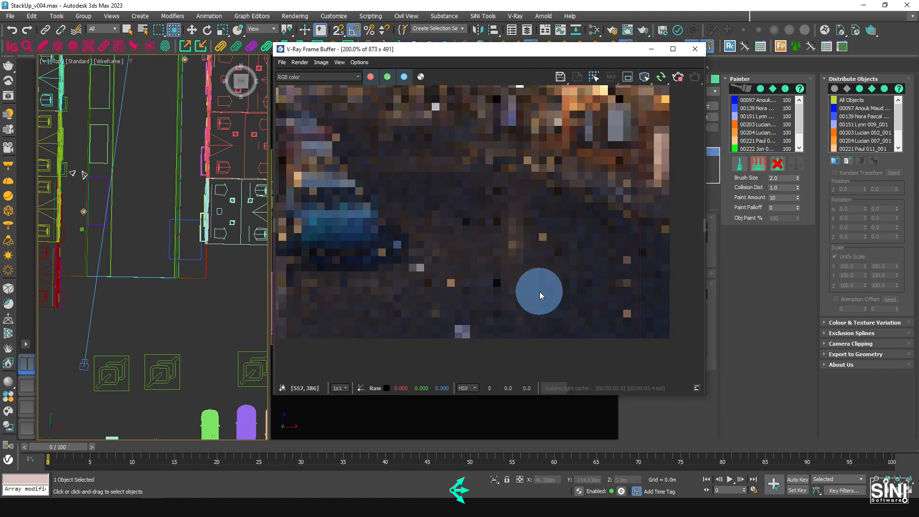
middle_click_drag(505, 272, 630, 292)
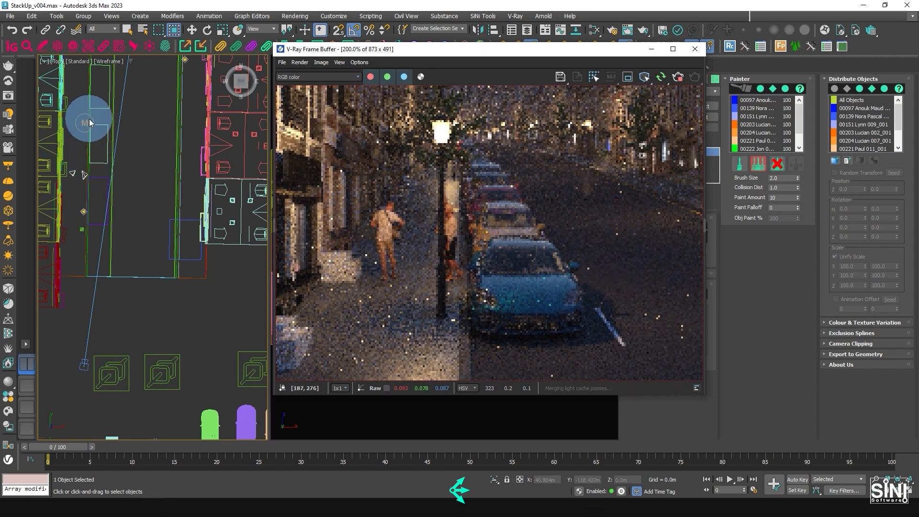
Spray more people farther along the left pavement and onto the right pavement beside the buildings
middle_click_drag(101, 120, 107, 229)
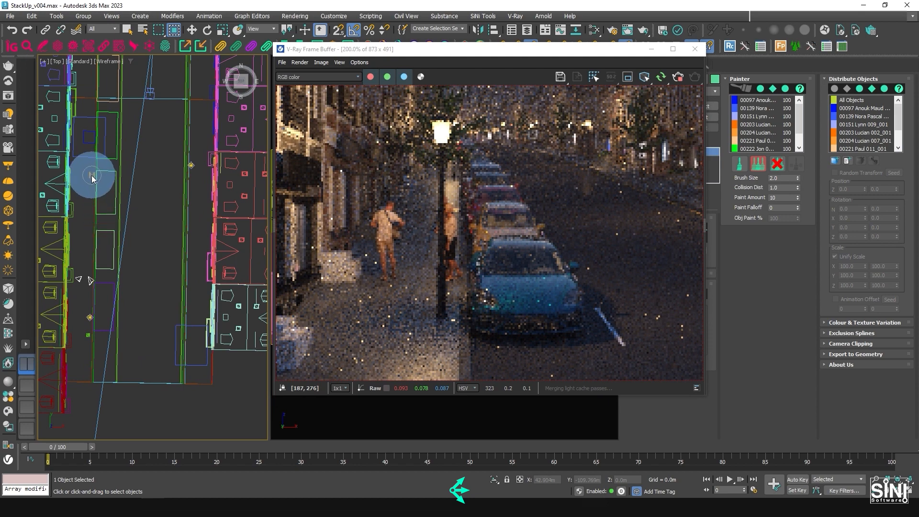
left_click(86, 179)
middle_click_drag(98, 142, 107, 278)
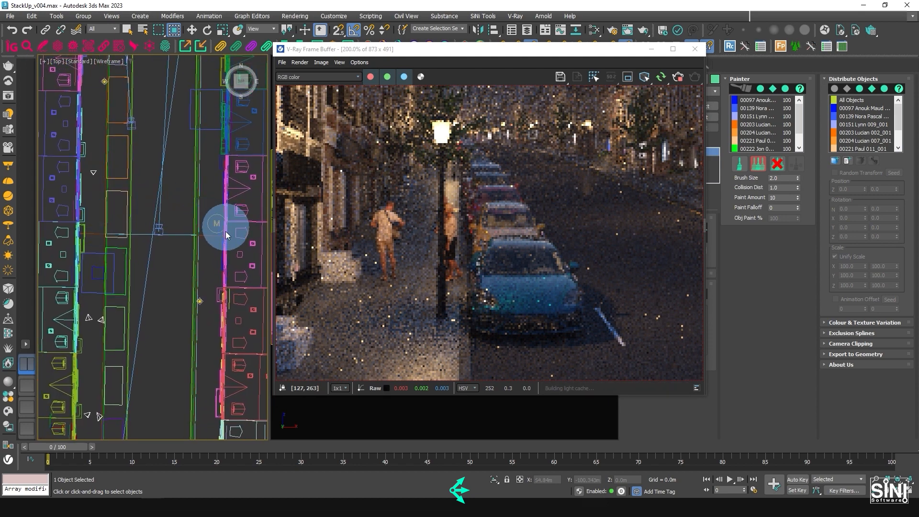
middle_click_drag(215, 287, 178, 132)
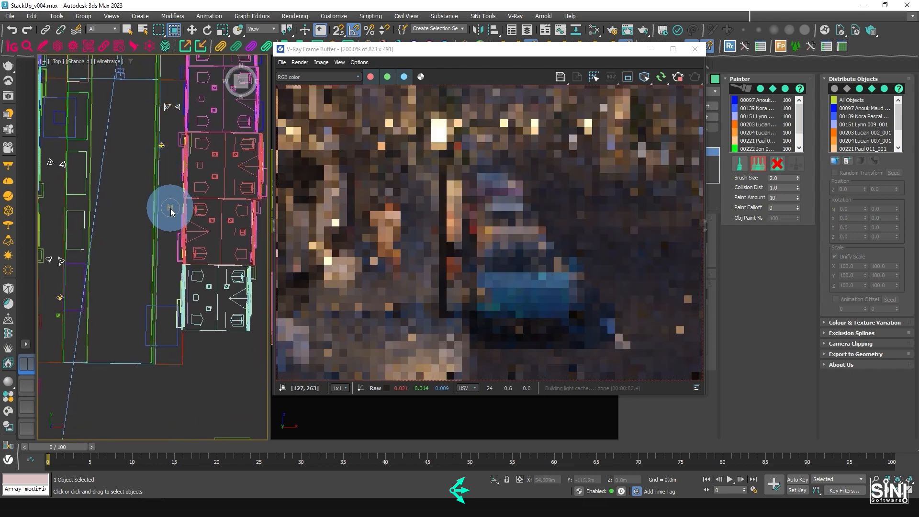
left_click(171, 207)
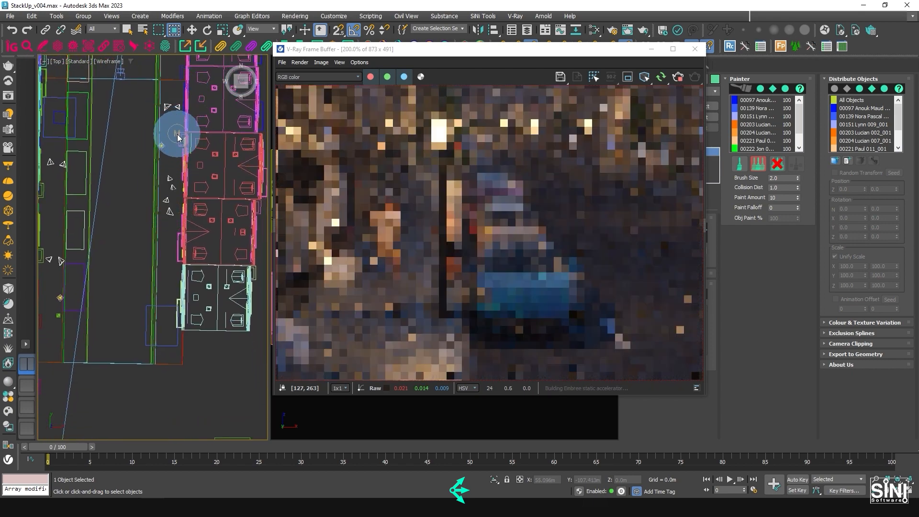
Erase a surplus person from the right pavement with the Disperse eraser and check the whole render
scroll(172, 133, "down", 2)
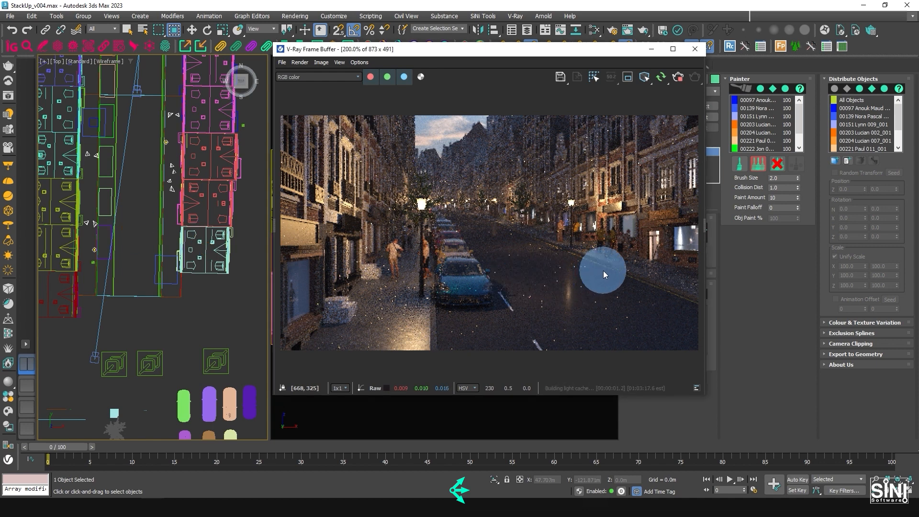
left_click(778, 164)
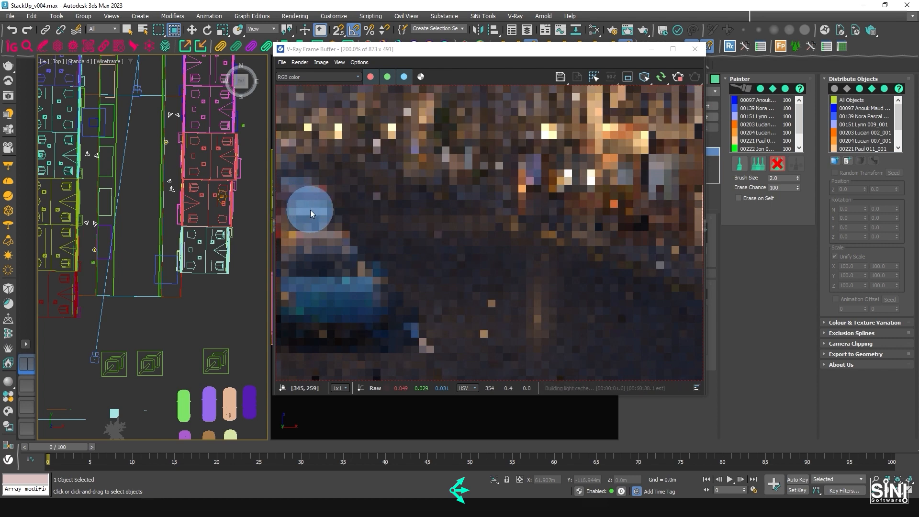
scroll(461, 289, "down", 2)
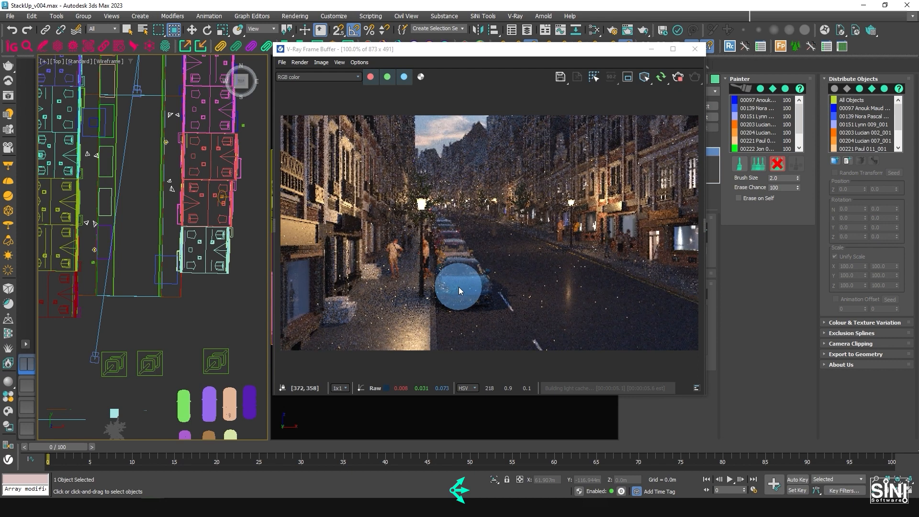
Place individual people at several spots along the right pavement with the single-object paint brush
left_click(739, 163)
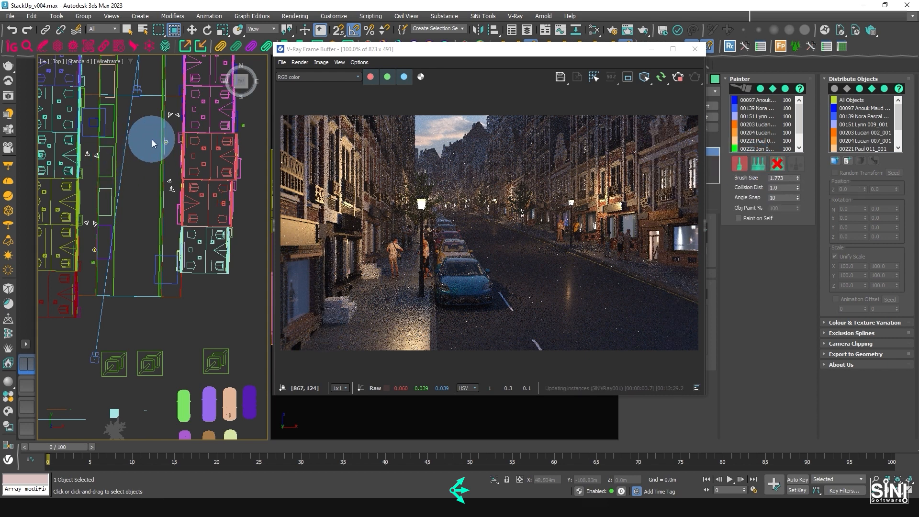
middle_click_drag(154, 163, 156, 220)
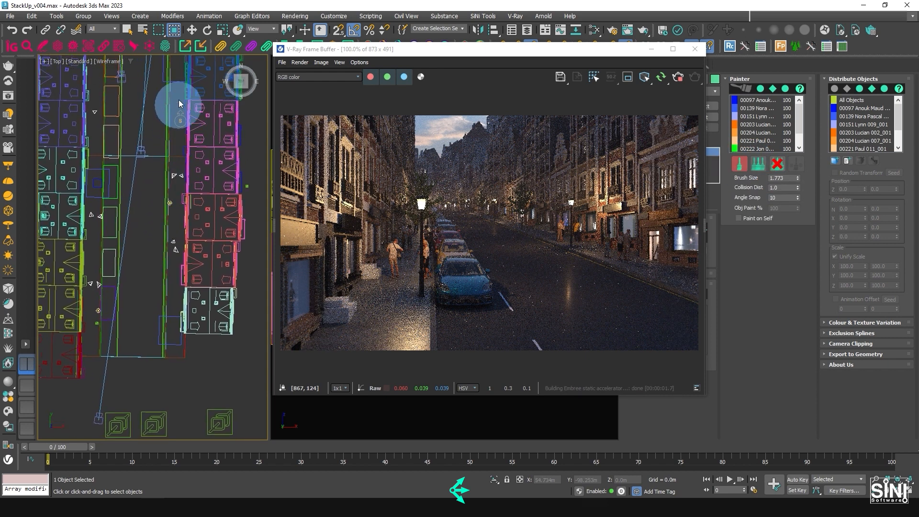
left_click(179, 134)
left_click(176, 89)
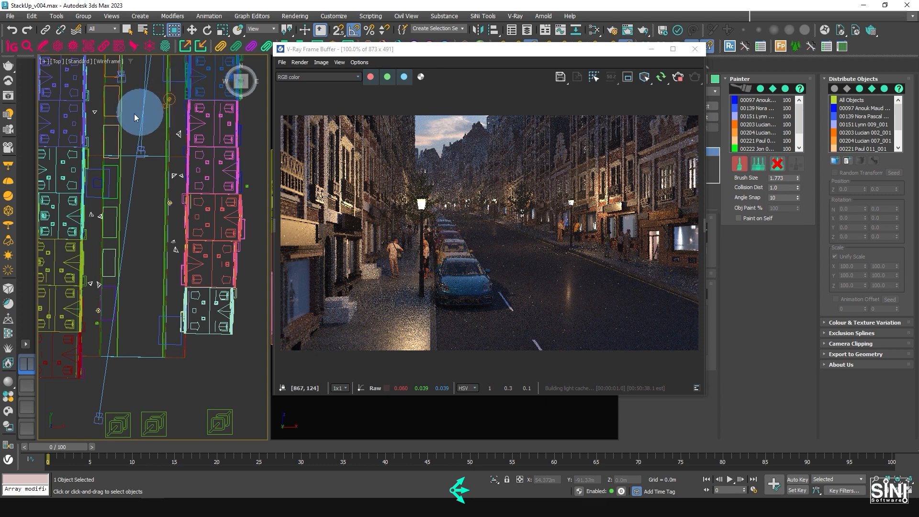
left_click(176, 290)
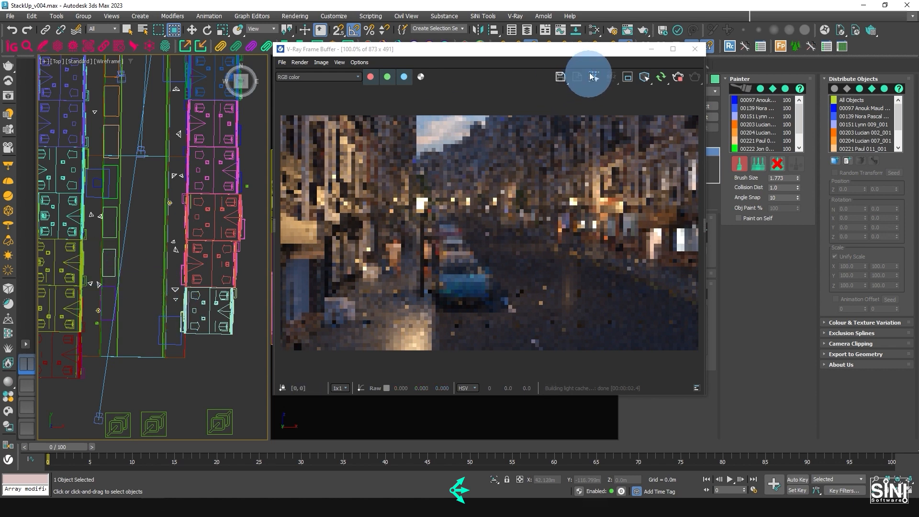
Enable Random Transform for All Objects and set the maximum Z rotation to 360.0
left_click(856, 102)
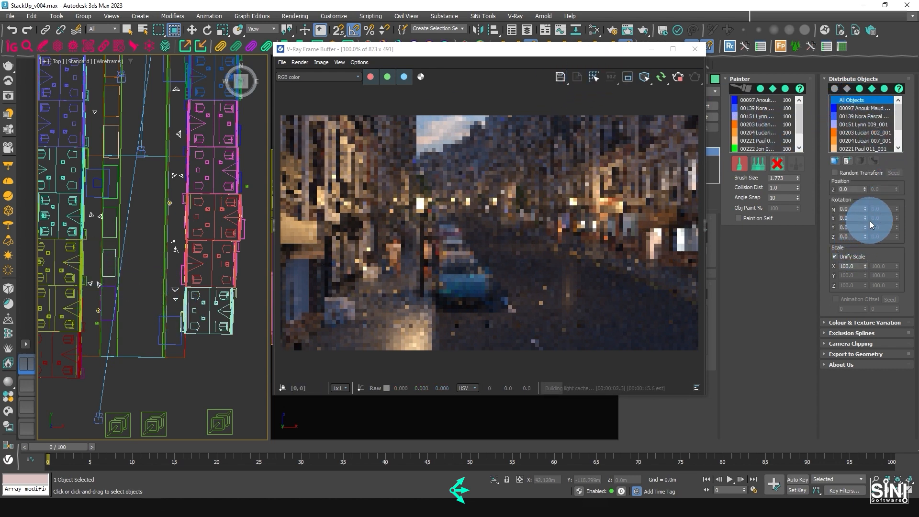
left_click(855, 173)
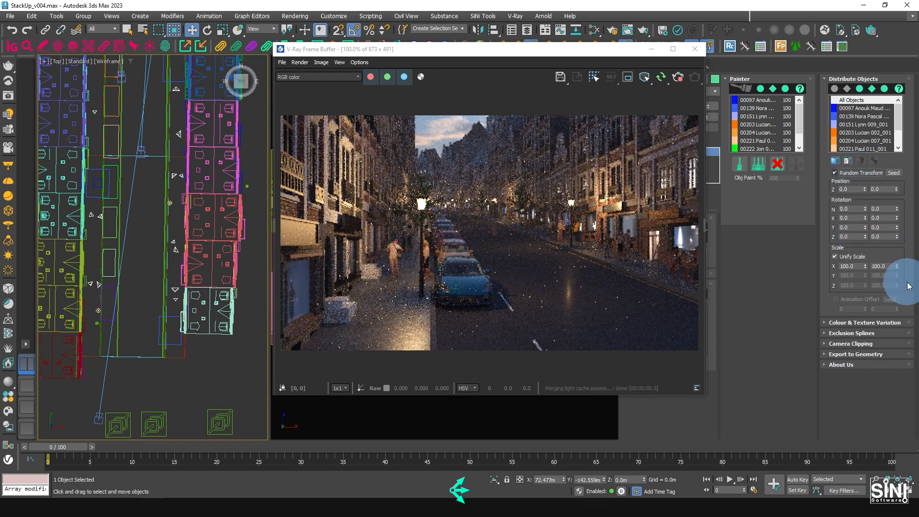
left_click(883, 236)
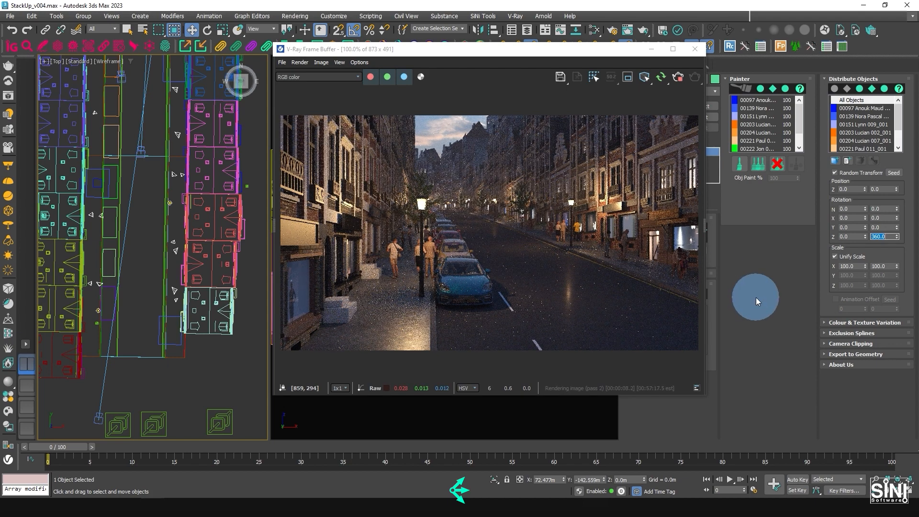
Erase the people beside the left lamp post and spray more people farther up the right pavement
left_click(777, 164)
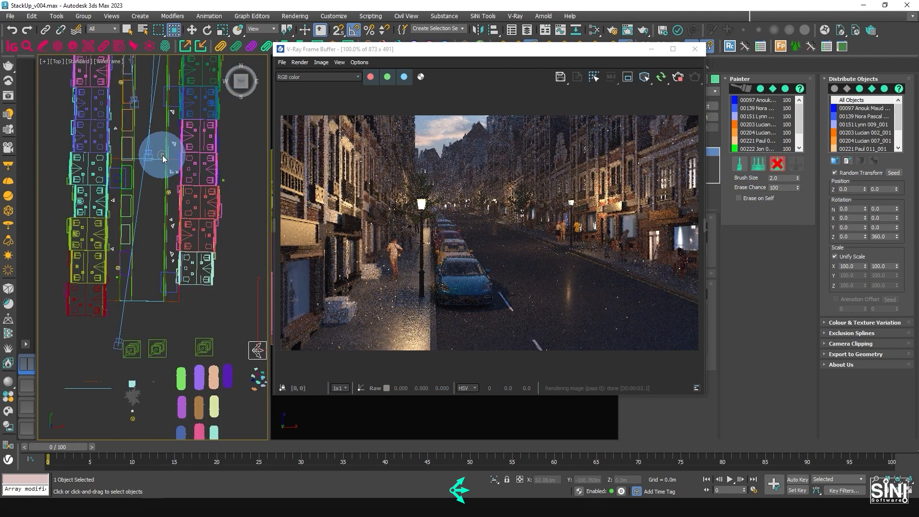
left_click(758, 163)
middle_click_drag(171, 109, 162, 363)
left_click(159, 121)
left_click(159, 152)
Erase surplus people and place individual people along the far left pavement where the street curves
left_click(779, 167)
middle_click_drag(154, 148, 177, 243)
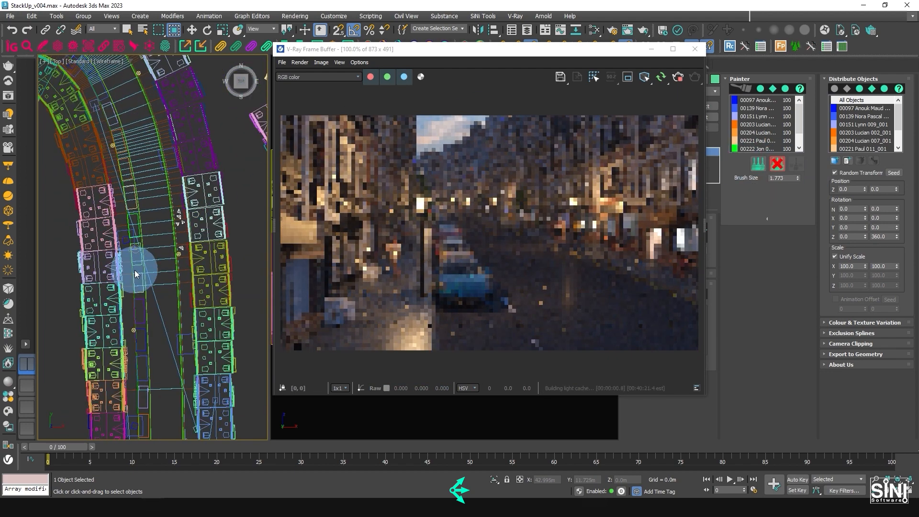
left_click(739, 164)
left_click_drag(123, 227, 105, 128)
mouse_move(105, 128)
middle_mouse_down()
mouse_move(174, 230)
mouse_move(198, 241)
mouse_move(88, 120)
middle_mouse_up()
Enlarge the V-Ray Frame Buffer across the viewports and reposition it so the camera label stays uncovered
left_click_drag(521, 50, 402, 58)
left_click_drag(588, 402, 736, 463)
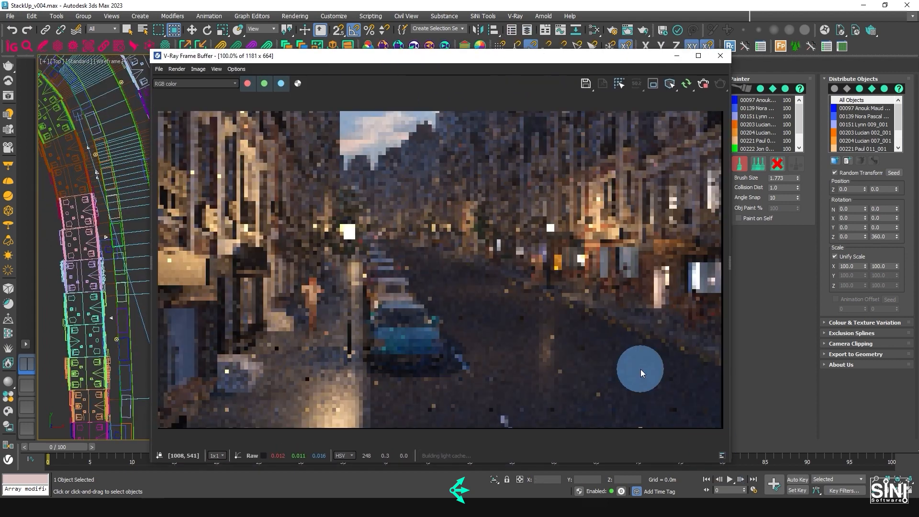
left_click_drag(509, 56, 473, 88)
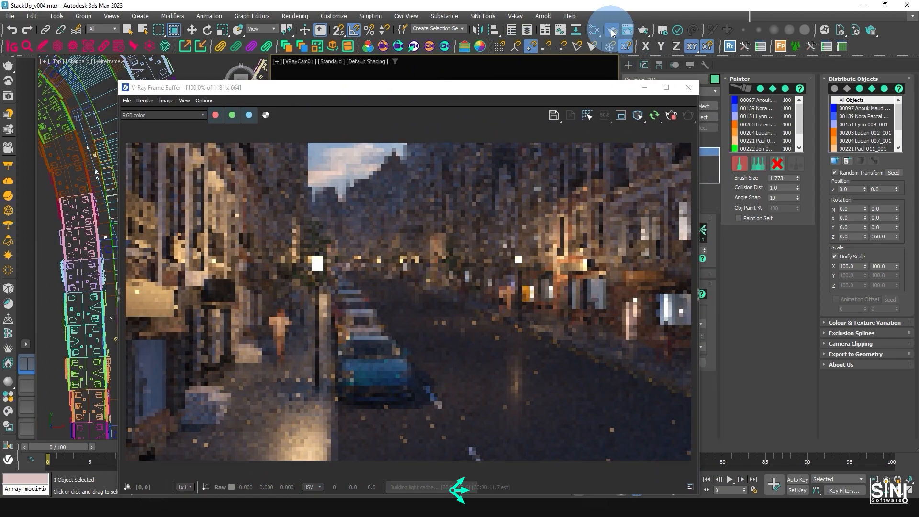
Cycle the camera view through VRayCam04, VRayCam03 and VRayCam02 to examine the painted people in the interactive render
left_click(612, 30)
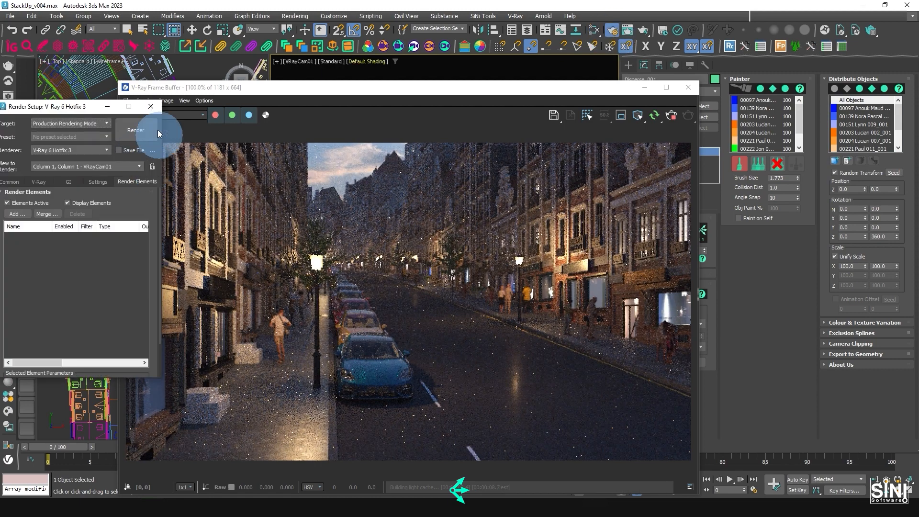
left_click(150, 107)
left_click(430, 46)
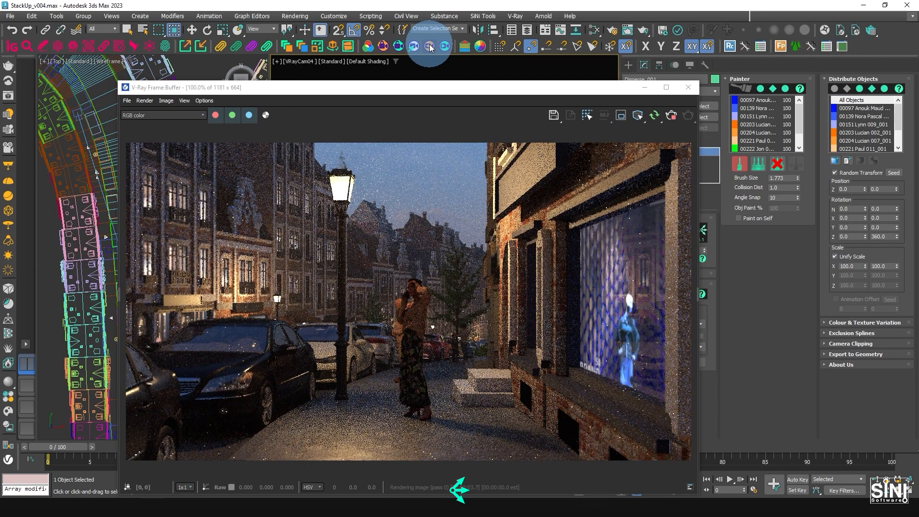
left_click(429, 44)
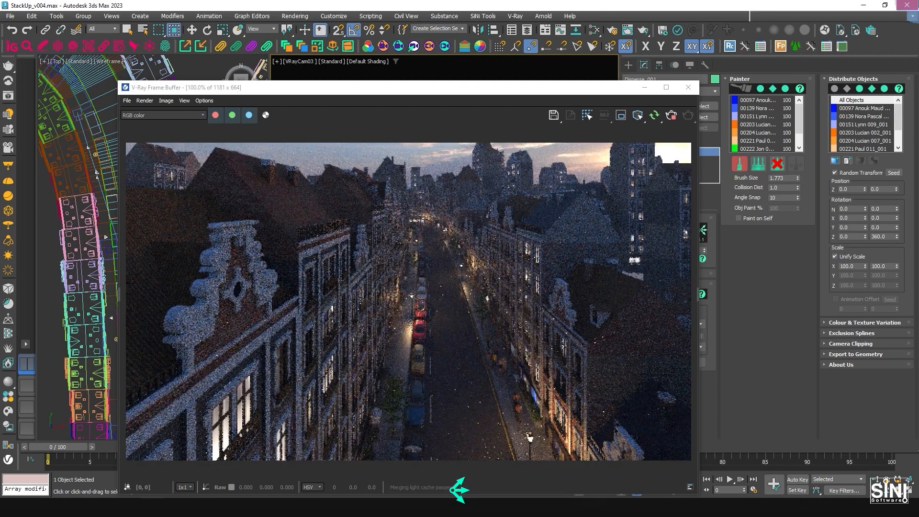
left_click(430, 42)
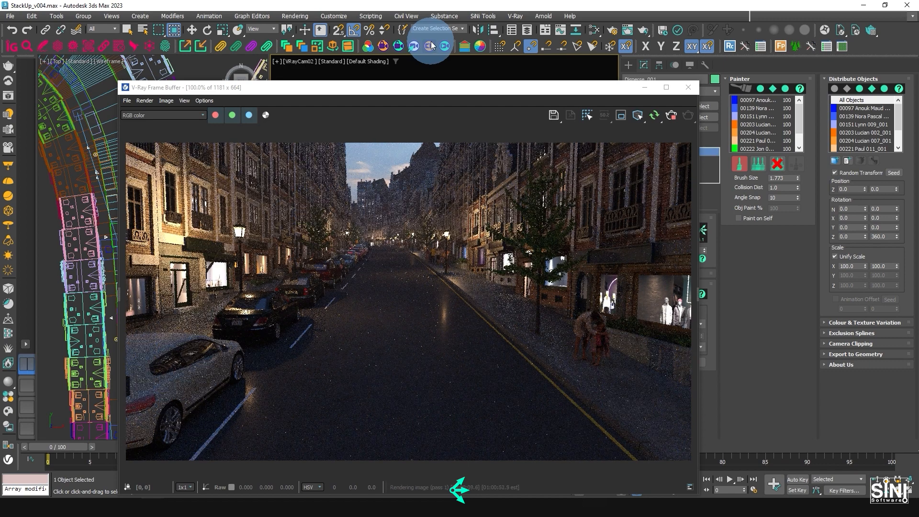